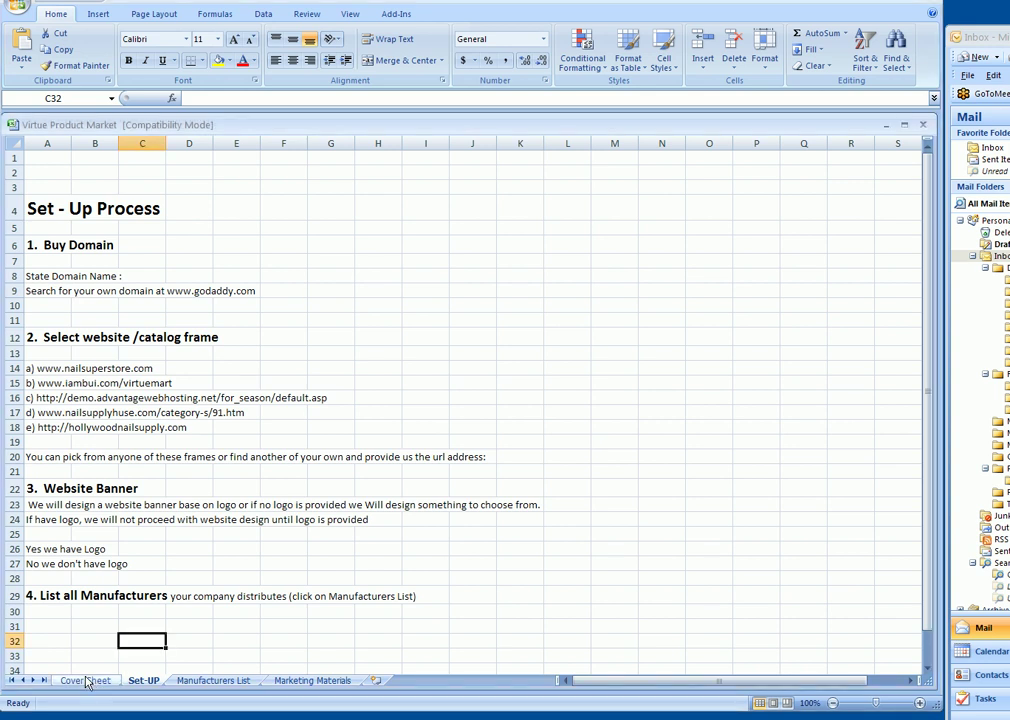
Review the product overview on the Cover Sheet and the set-up process on the Set-UP sheet
{"action": "left_click", "coordinate": [88, 681]}
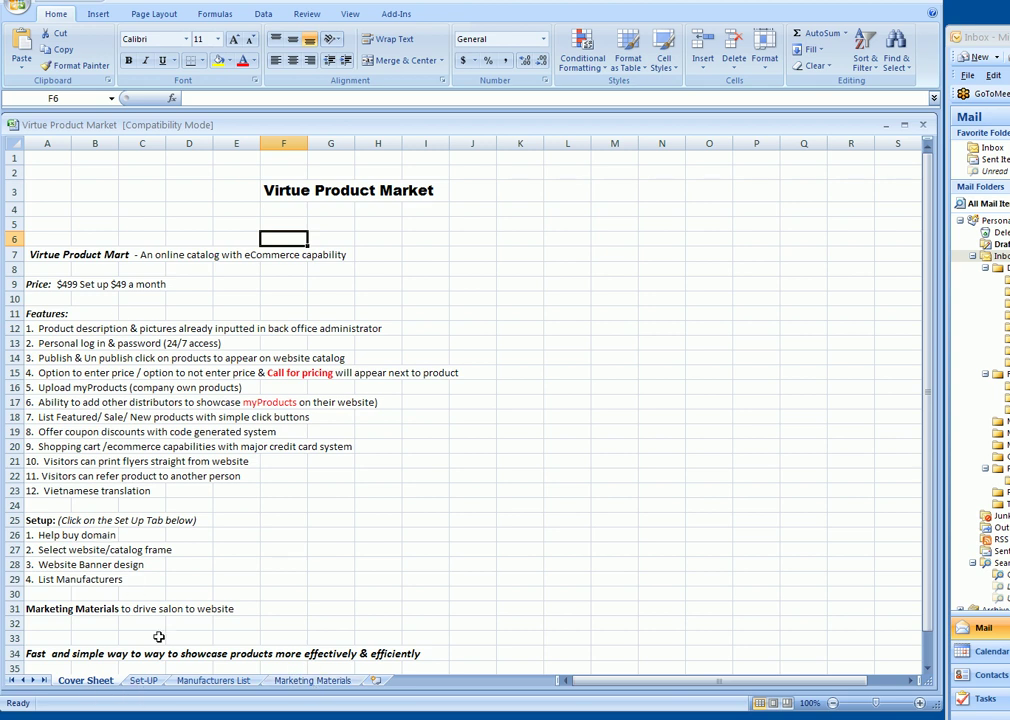
{"action": "left_click", "coordinate": [138, 682]}
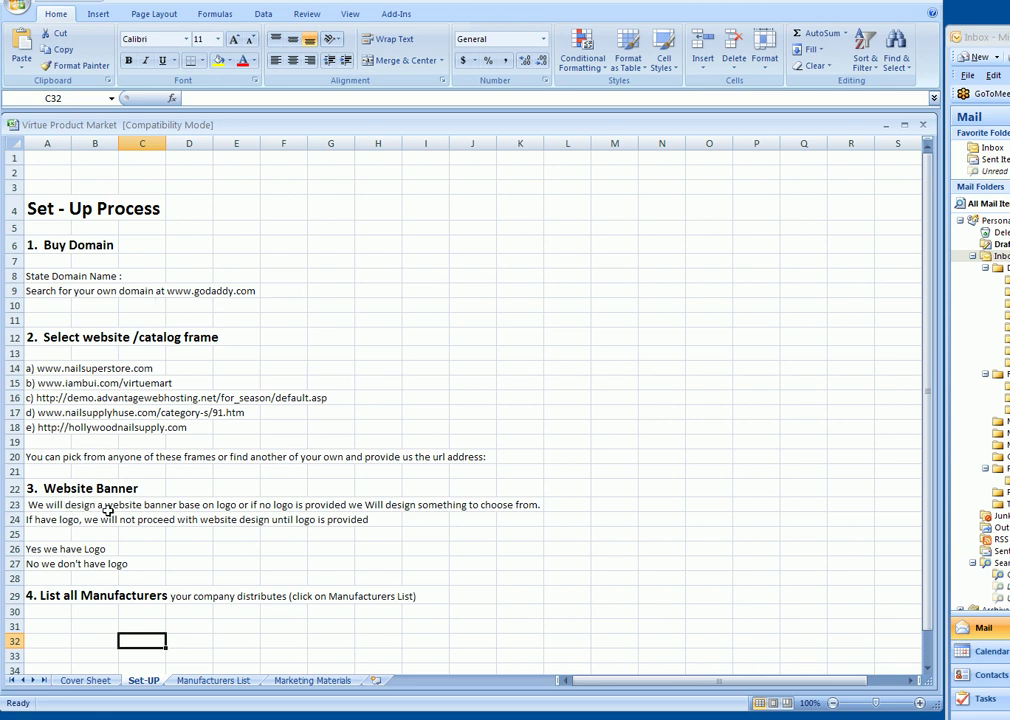
{"action": "scroll", "coordinate": [106, 509], "scroll_direction": "down", "scroll_amount": 1}
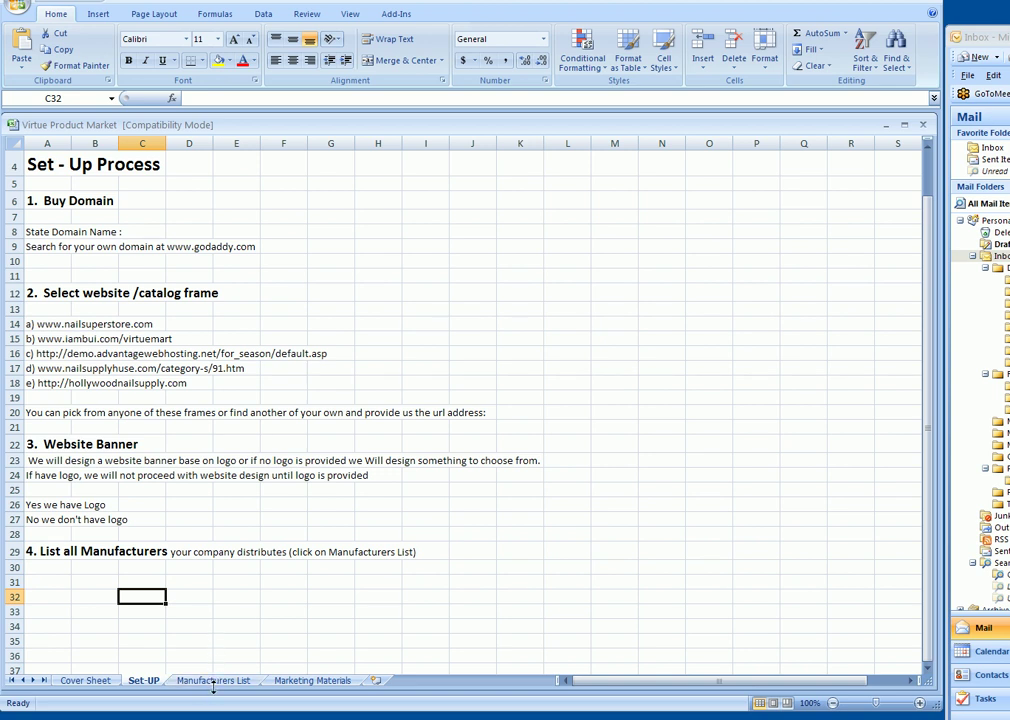
Open the Manufacturers List sheet and look through the full list of manufacturer names
{"action": "left_click", "coordinate": [181, 684]}
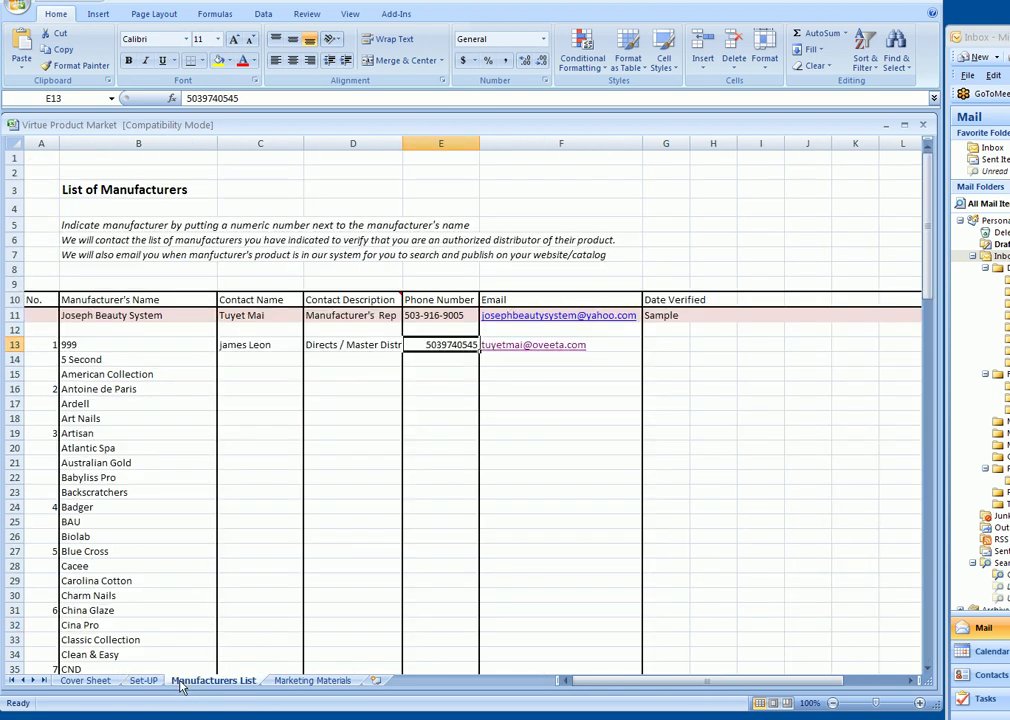
{"action": "scroll", "coordinate": [100, 300], "scroll_direction": "down", "scroll_amount": 3}
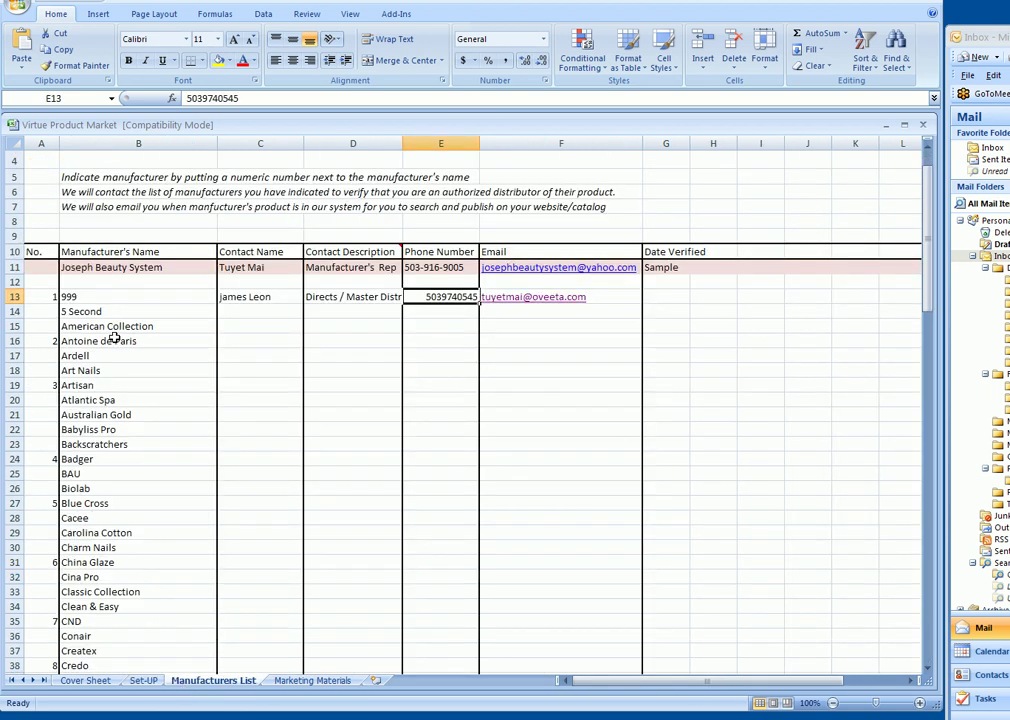
{"action": "scroll", "coordinate": [115, 337], "scroll_direction": "down", "scroll_amount": 10}
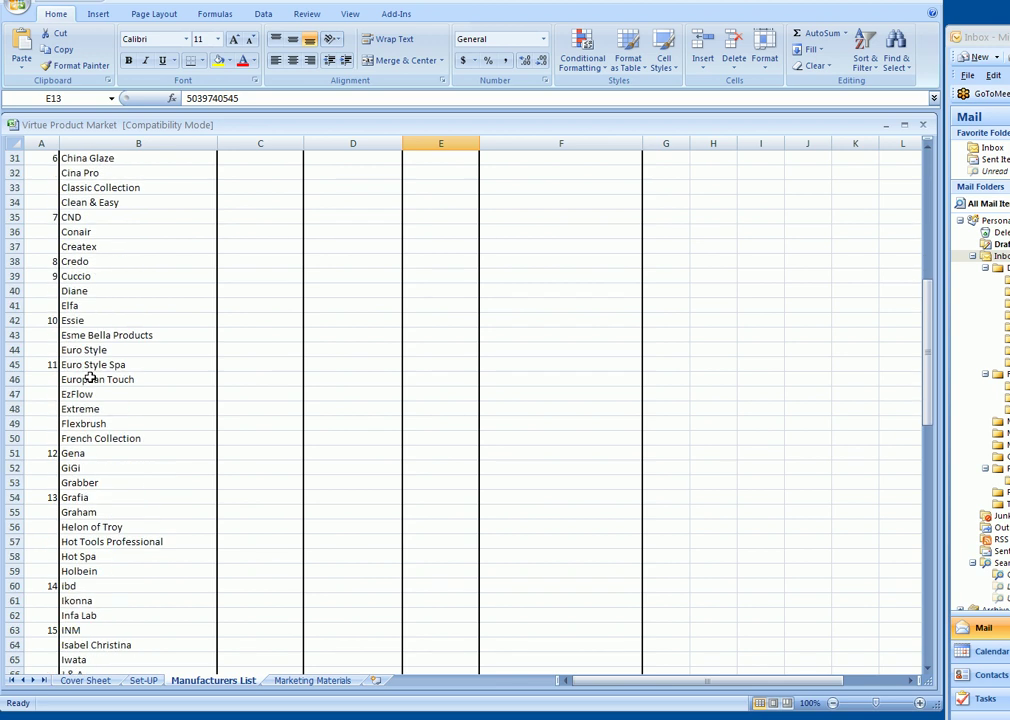
{"action": "scroll", "coordinate": [87, 393], "scroll_direction": "down", "scroll_amount": 17}
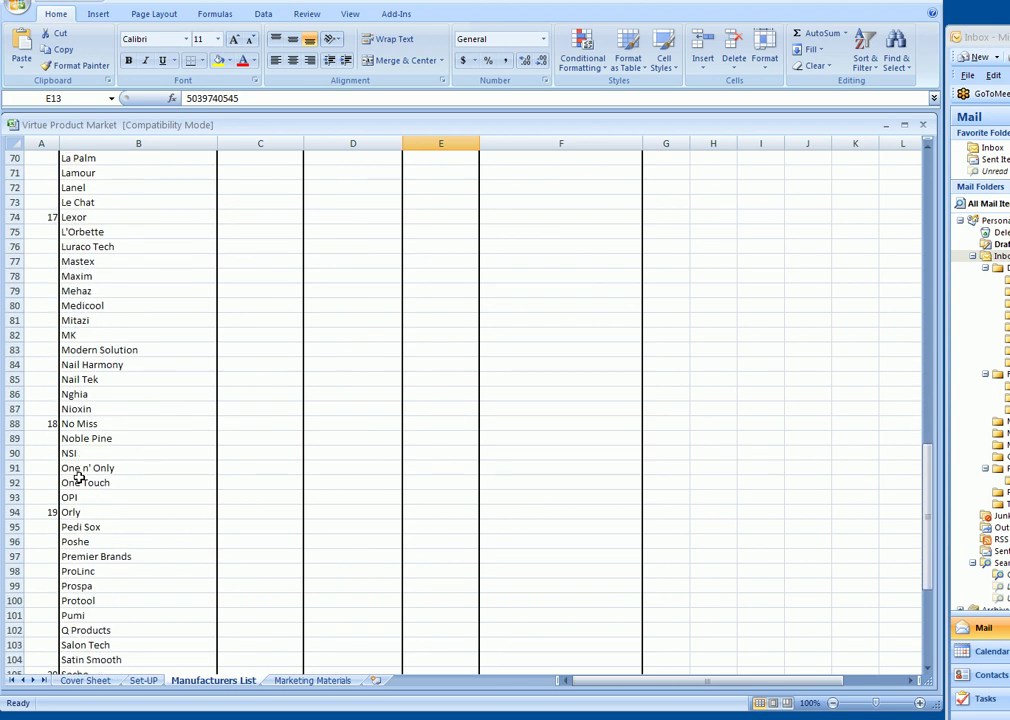
{"action": "scroll", "coordinate": [79, 497], "scroll_direction": "down", "scroll_amount": 3}
{"action": "scroll", "coordinate": [79, 510], "scroll_direction": "up", "scroll_amount": 20}
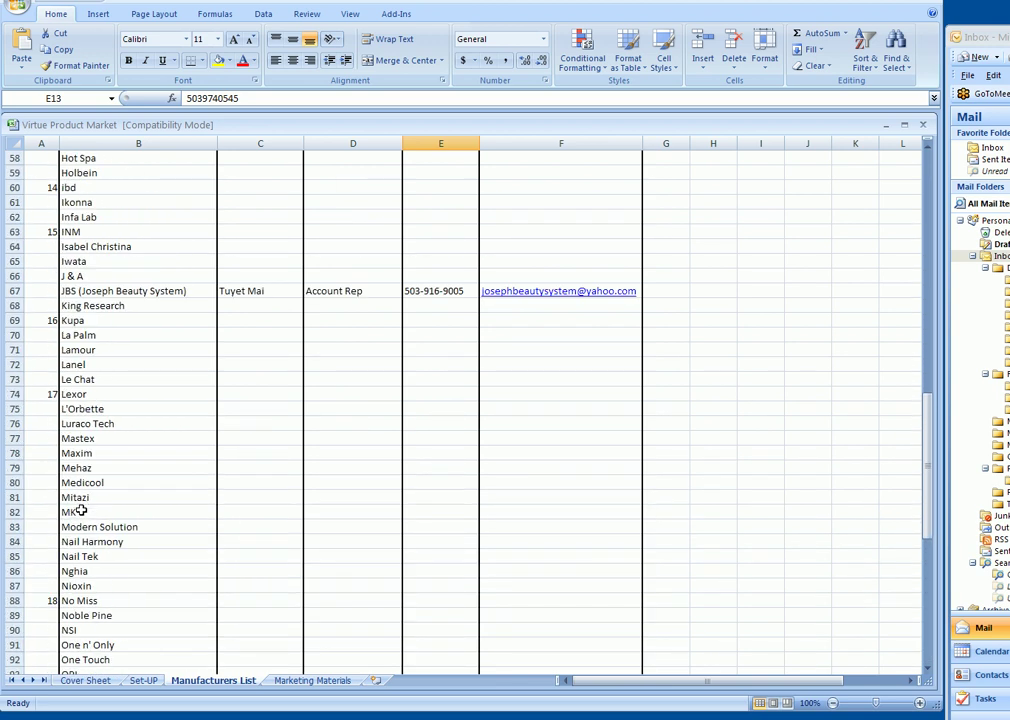
{"action": "scroll", "coordinate": [82, 503], "scroll_direction": "up", "scroll_amount": 11}
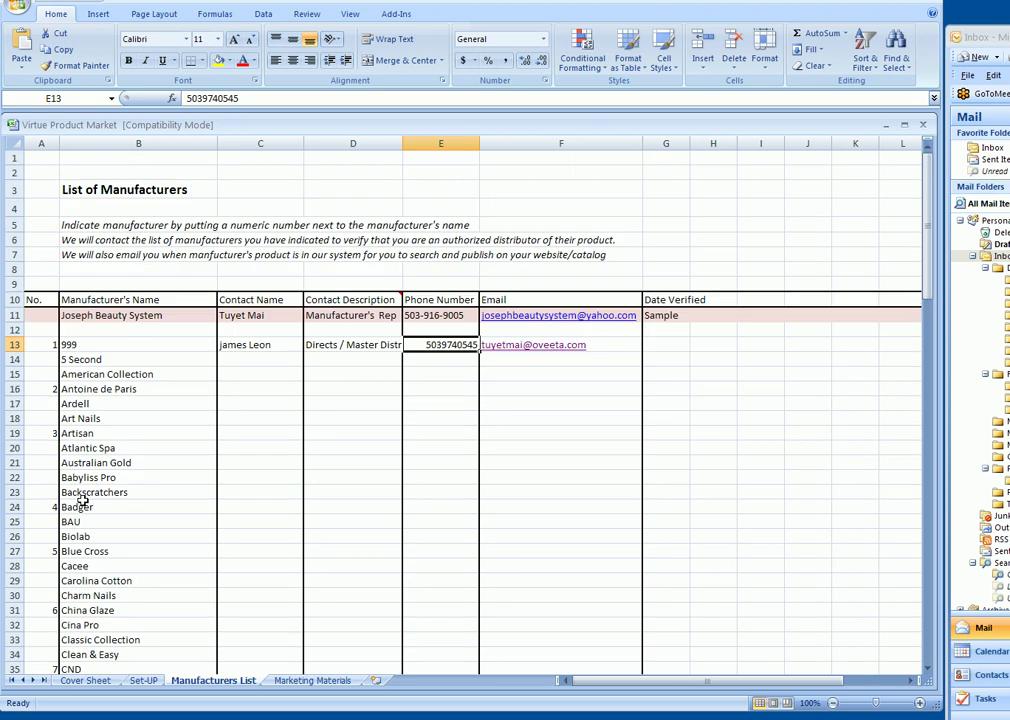
Enter 1 beside manufacturer 999 and 3 beside Artisan in the No. column of the manufacturers list
{"action": "left_click", "coordinate": [45, 344]}
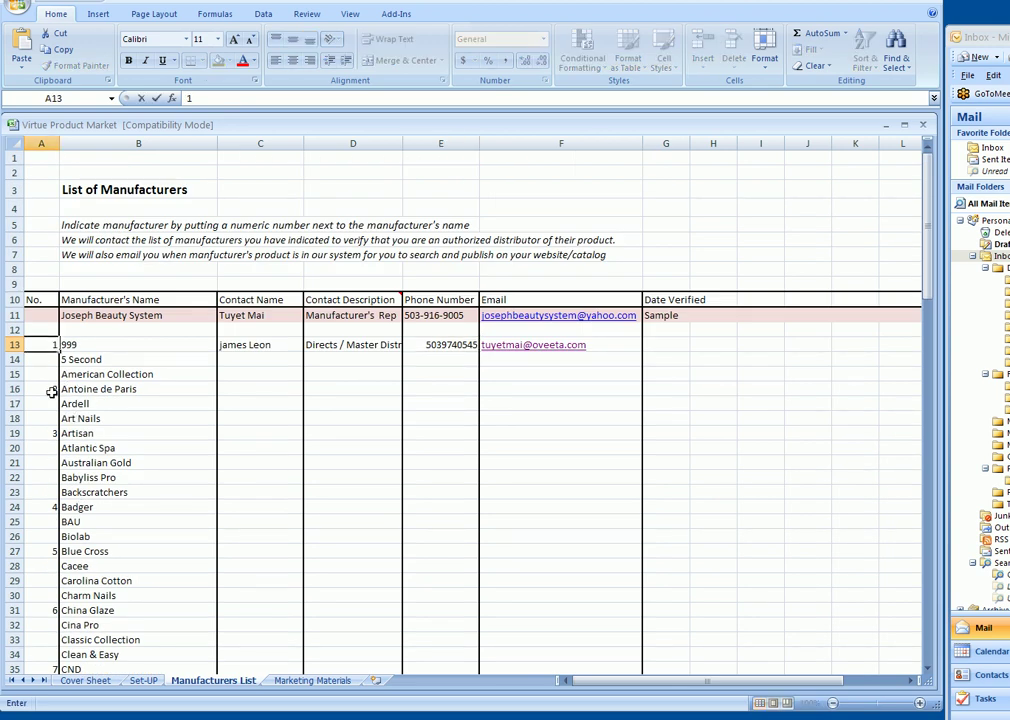
{"action": "left_click", "coordinate": [53, 389]}
{"action": "left_click", "coordinate": [70, 507]}
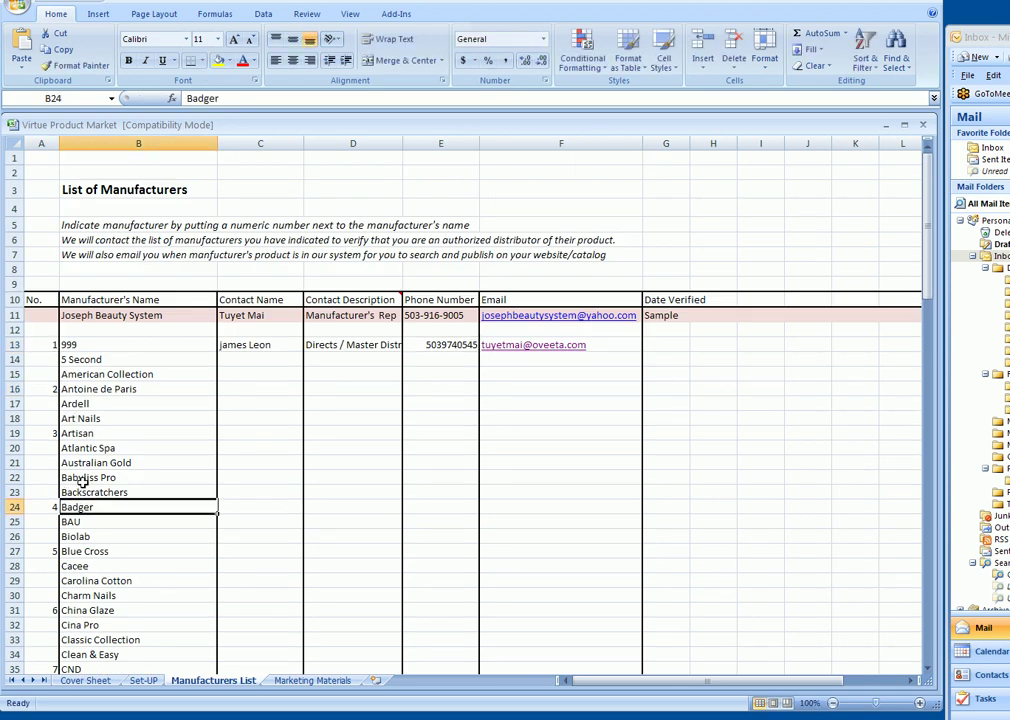
{"action": "left_click", "coordinate": [47, 432]}
{"action": "type", "text": "3"}
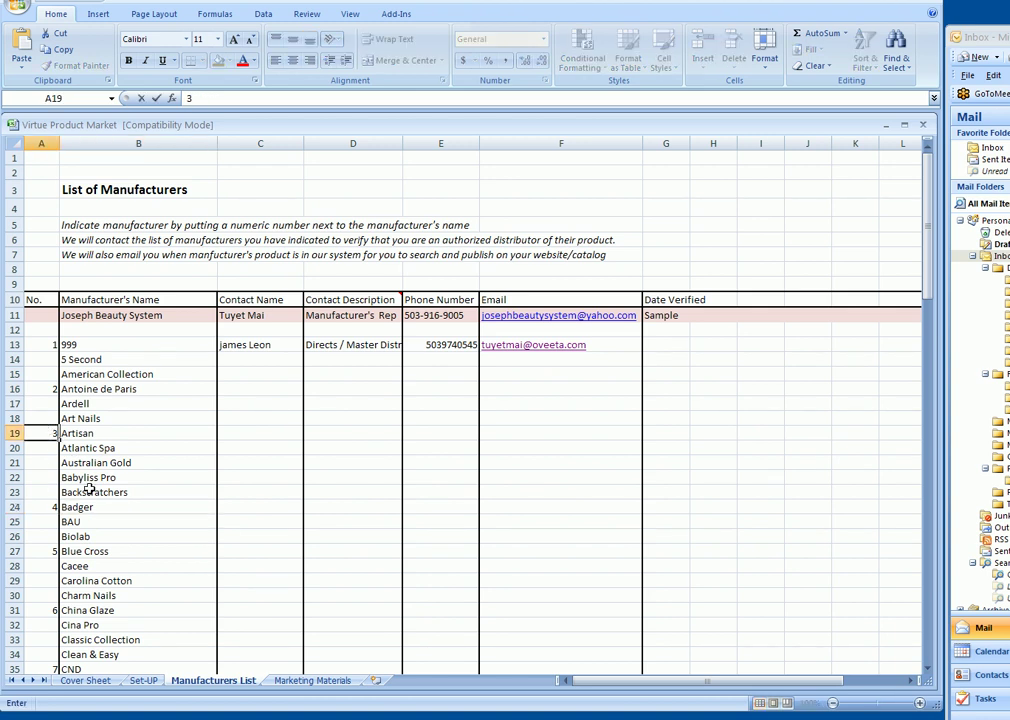
{"action": "scroll", "coordinate": [79, 478], "scroll_direction": "down", "scroll_amount": 2}
{"action": "scroll", "coordinate": [142, 374], "scroll_direction": "up", "scroll_amount": 2}
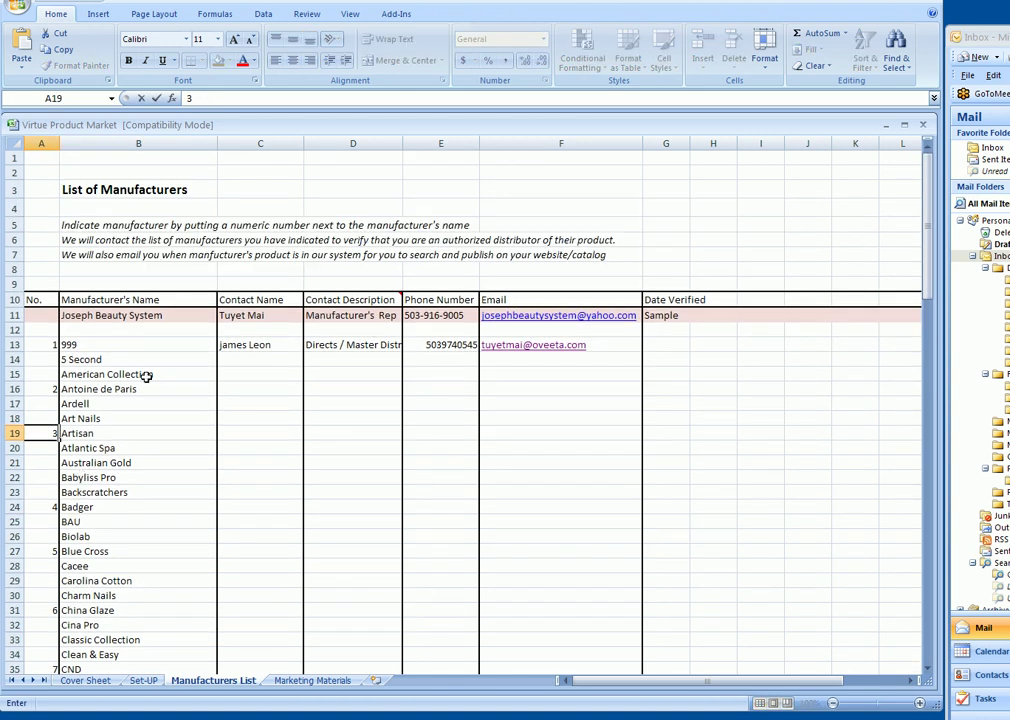
Review the contact name, contact description, phone number and date verified cells for manufacturer 999
{"action": "left_click", "coordinate": [258, 360]}
{"action": "left_click", "coordinate": [258, 345]}
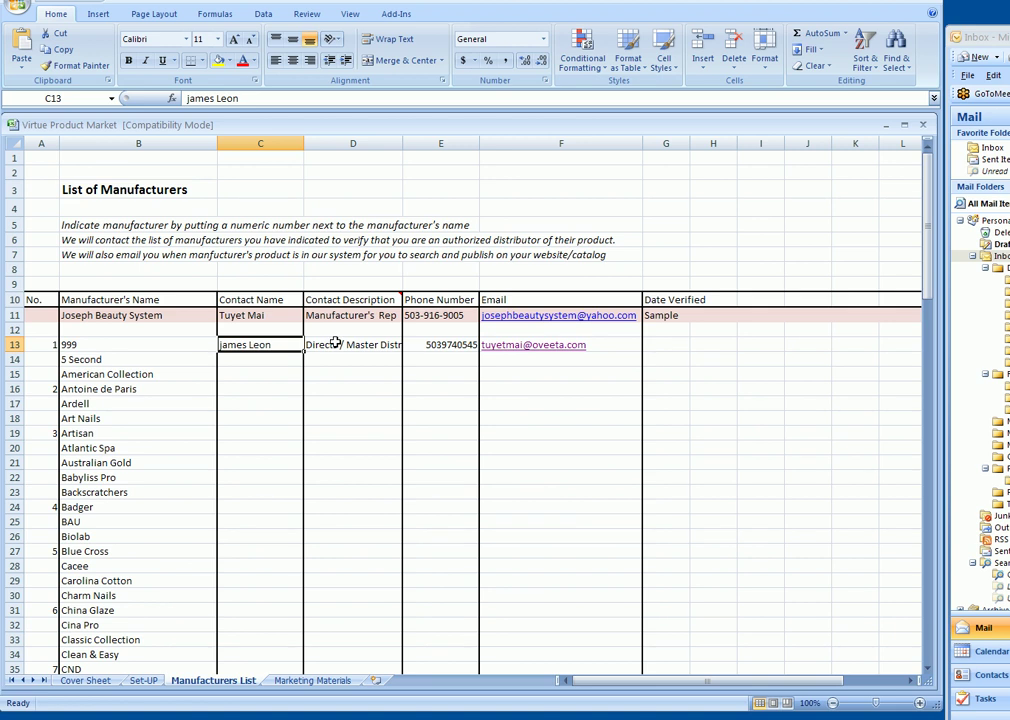
{"action": "left_click", "coordinate": [335, 343]}
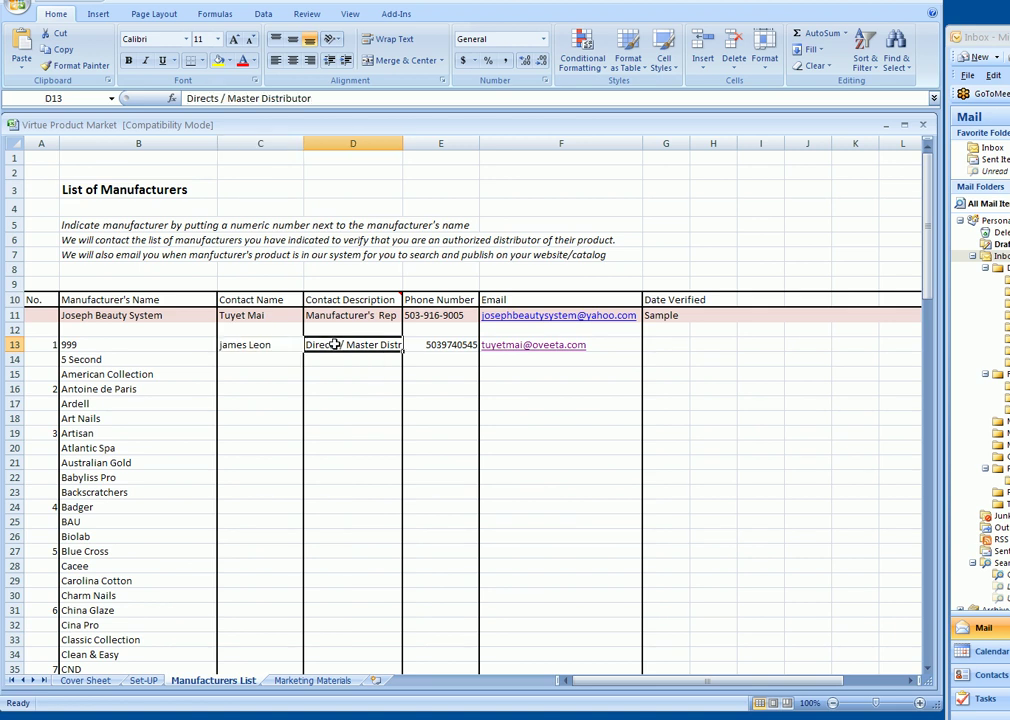
{"action": "left_click", "coordinate": [428, 345]}
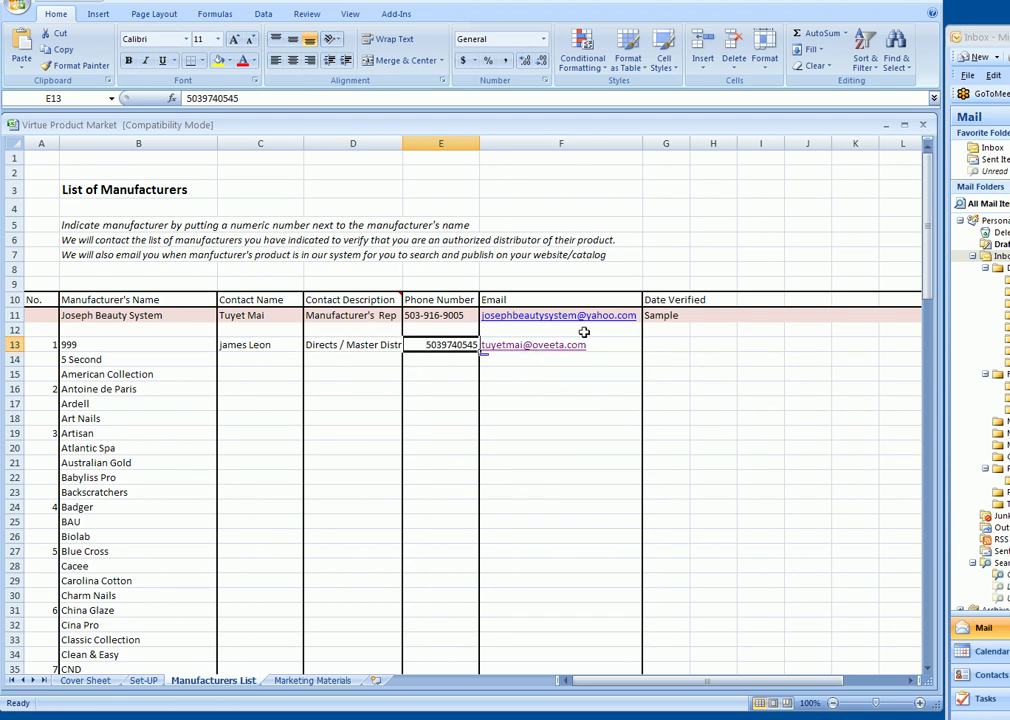
{"action": "left_click", "coordinate": [664, 345]}
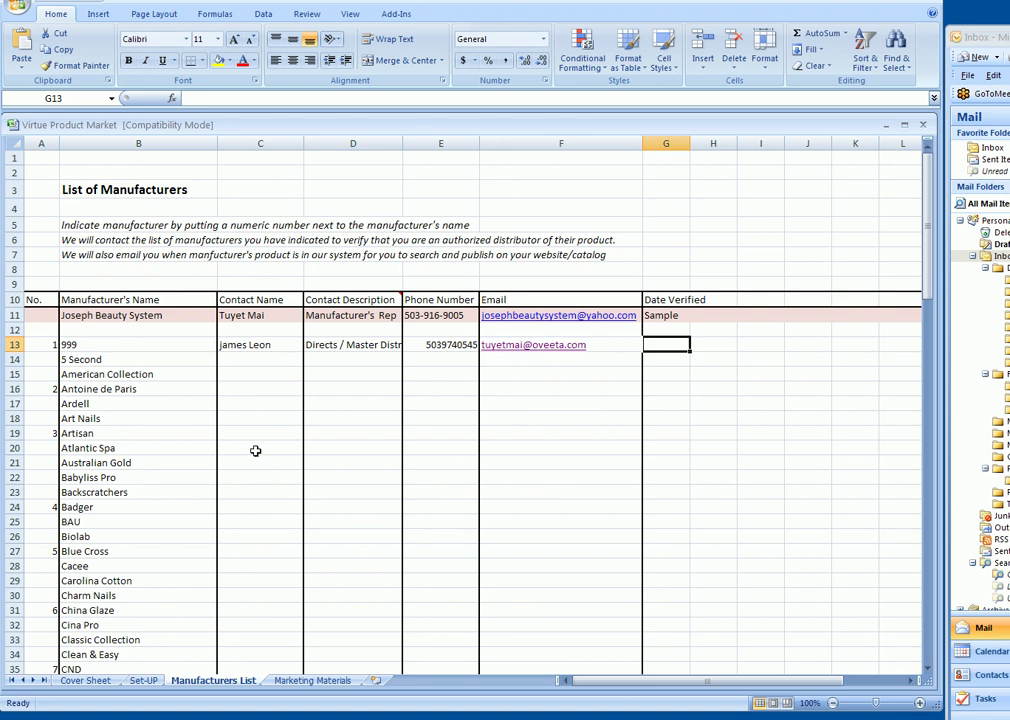
Examine the JohnnyBeauty entry in row 121 below the manufacturers list, including its number, name and contact cells
{"action": "scroll", "coordinate": [235, 452], "scroll_direction": "down", "scroll_amount": 2}
{"action": "scroll", "coordinate": [95, 273], "scroll_direction": "down", "scroll_amount": 6}
{"action": "scroll", "coordinate": [72, 390], "scroll_direction": "down", "scroll_amount": 14}
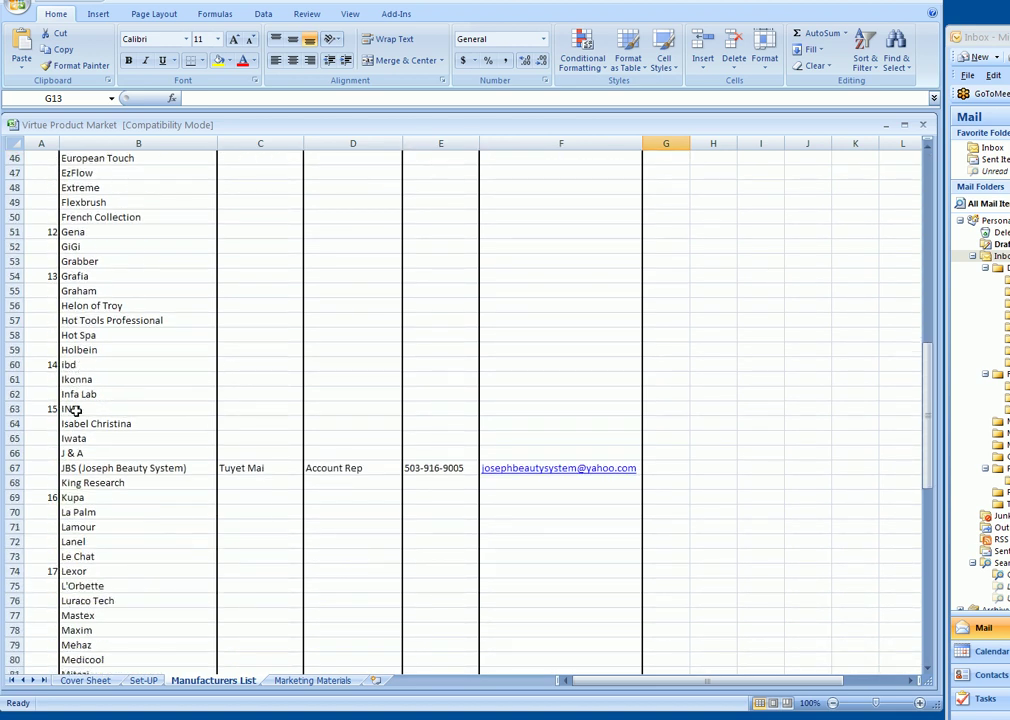
{"action": "scroll", "coordinate": [76, 410], "scroll_direction": "down", "scroll_amount": 11}
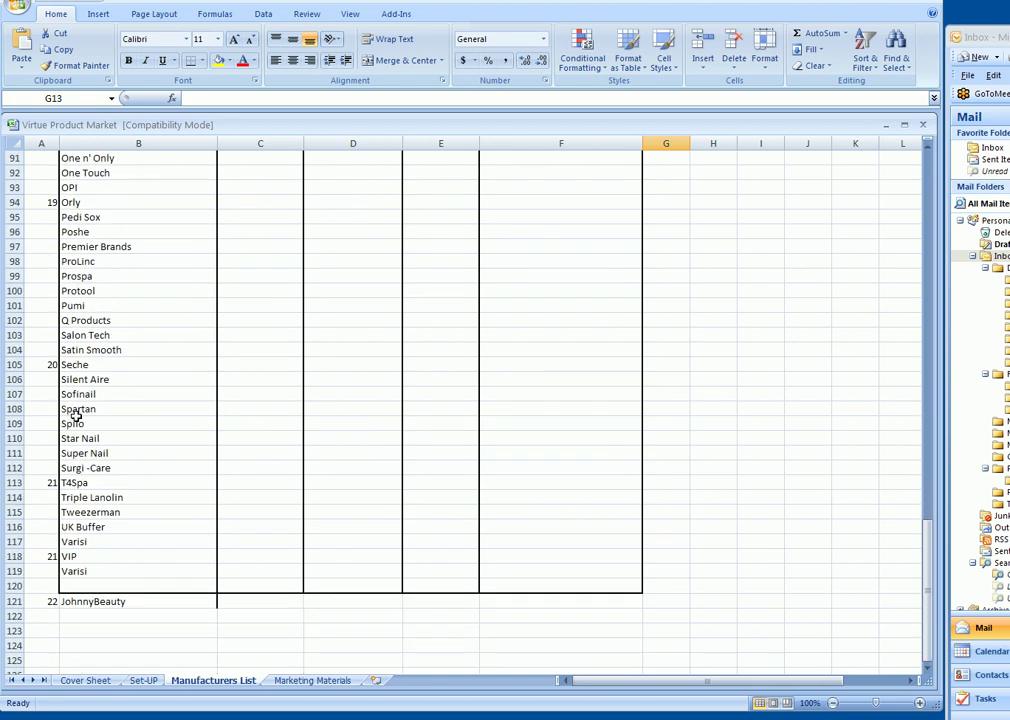
{"action": "left_click", "coordinate": [52, 469]}
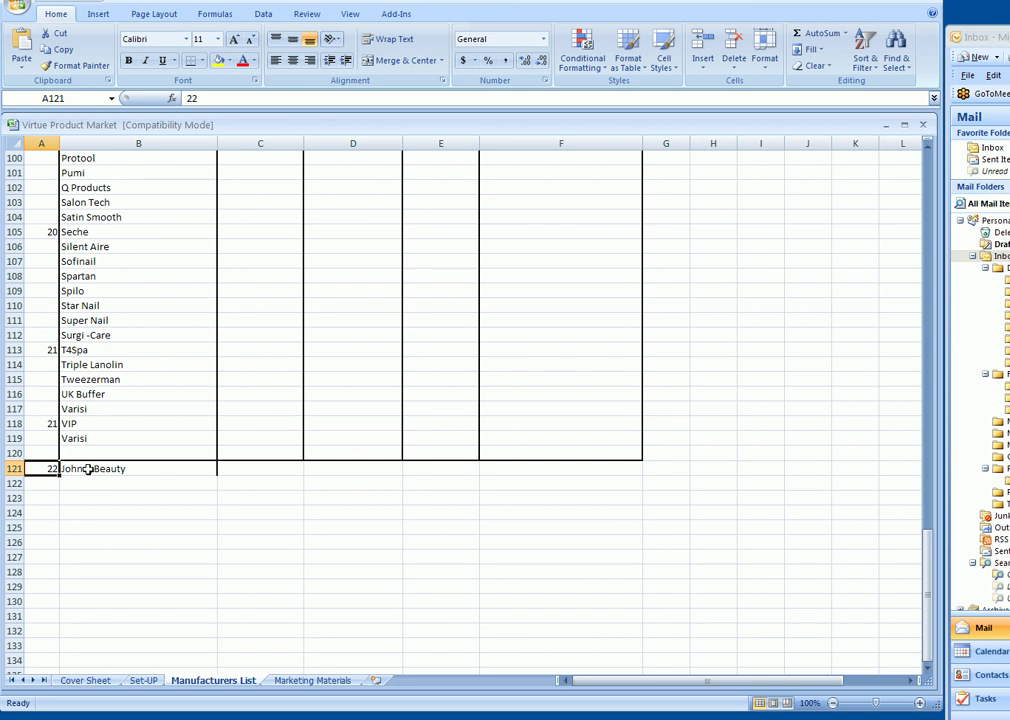
{"action": "left_click", "coordinate": [86, 468]}
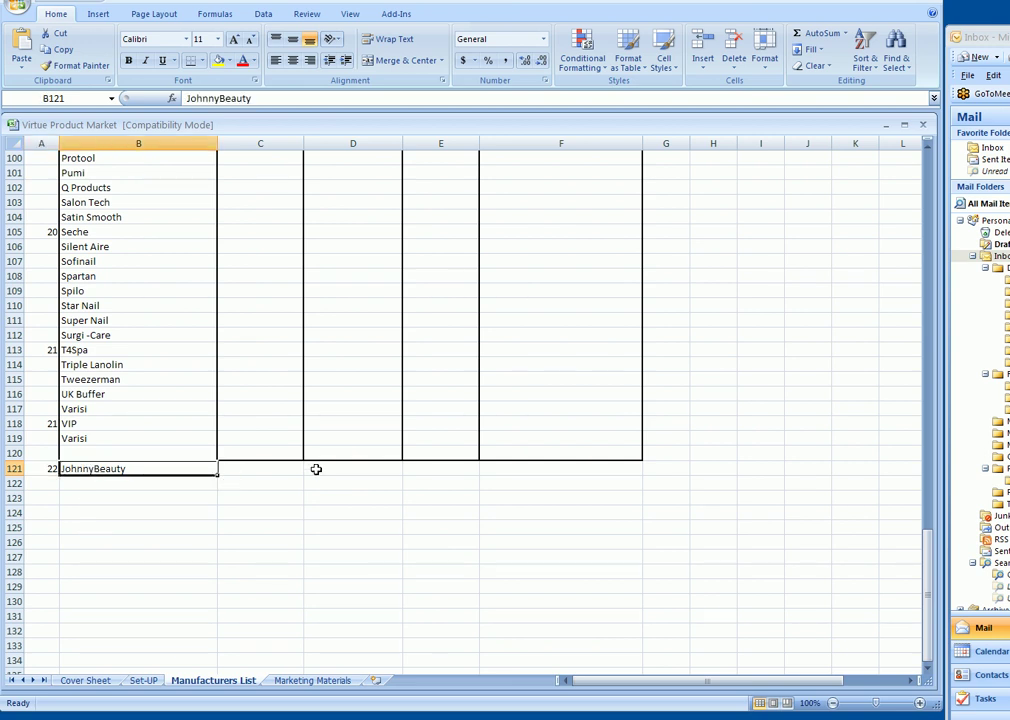
{"action": "left_click", "coordinate": [277, 469]}
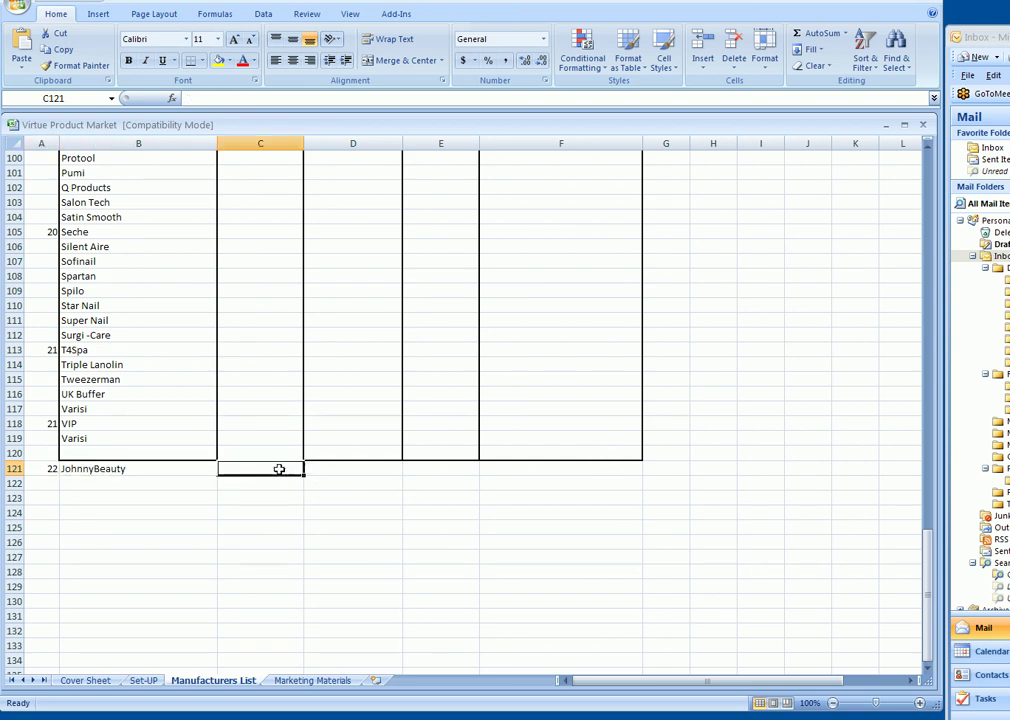
{"action": "left_click", "coordinate": [396, 470]}
{"action": "left_click", "coordinate": [445, 468]}
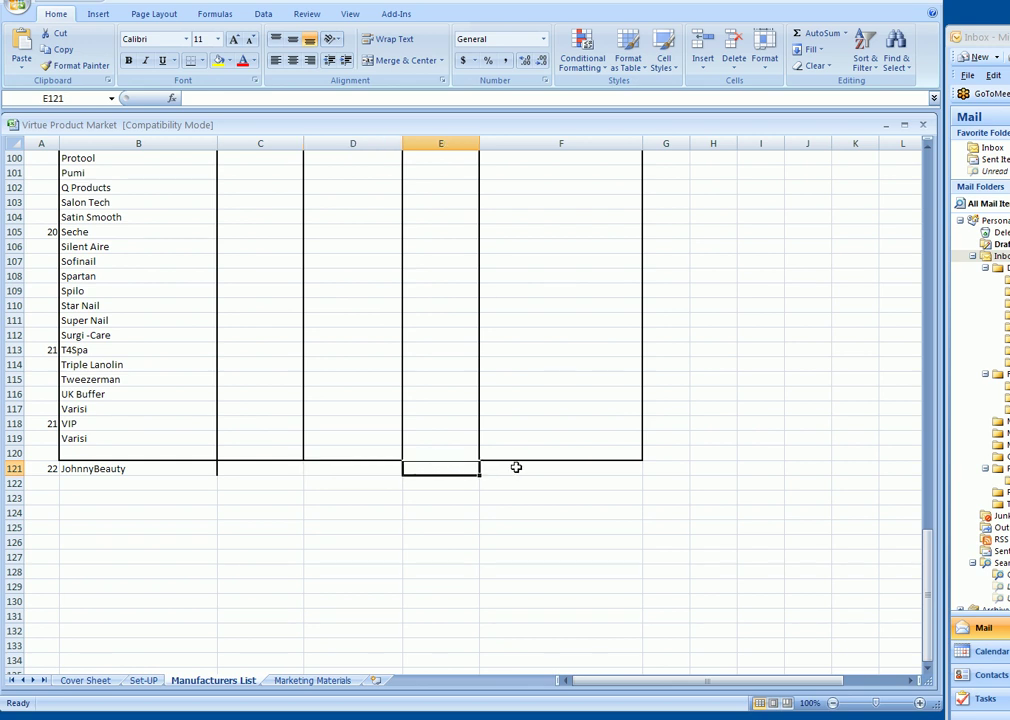
{"action": "left_click", "coordinate": [517, 467]}
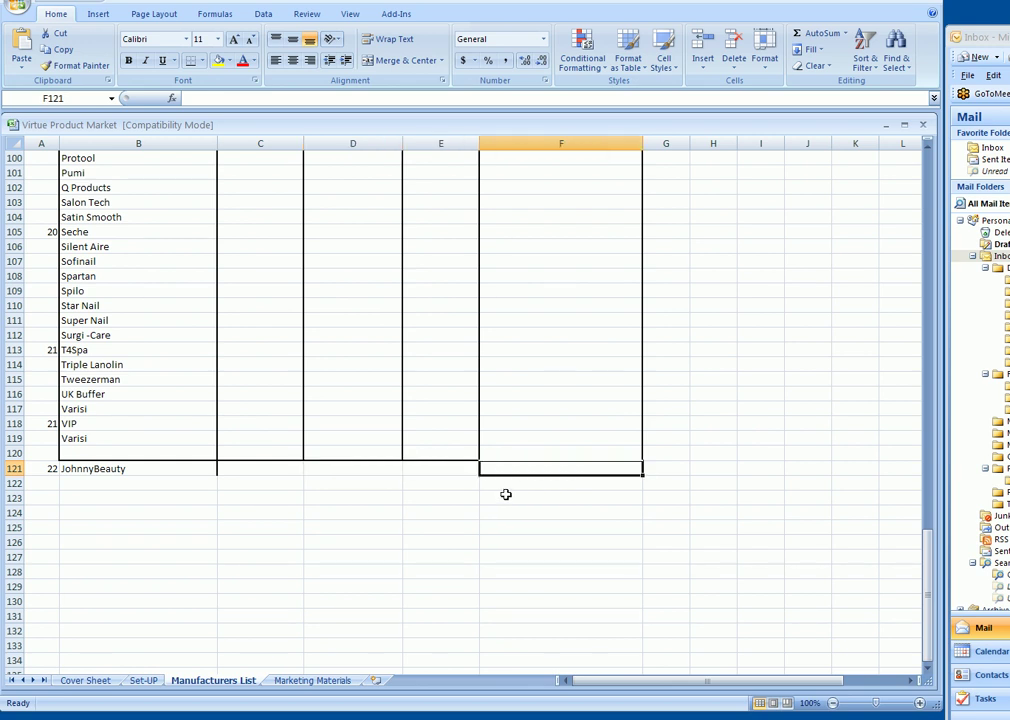
Look back through the whole manufacturers list, and open the Marketing Materials sheet
{"action": "scroll", "coordinate": [497, 446], "scroll_direction": "up", "scroll_amount": 20}
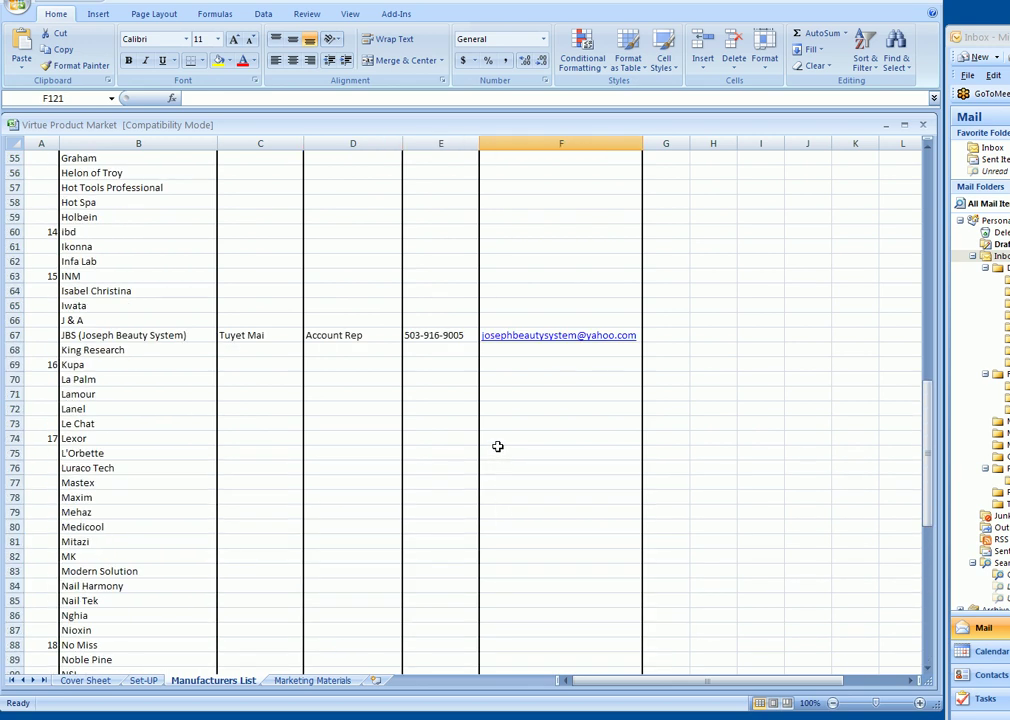
{"action": "scroll", "coordinate": [497, 445], "scroll_direction": "up", "scroll_amount": 9}
{"action": "scroll", "coordinate": [497, 443], "scroll_direction": "down", "scroll_amount": 7}
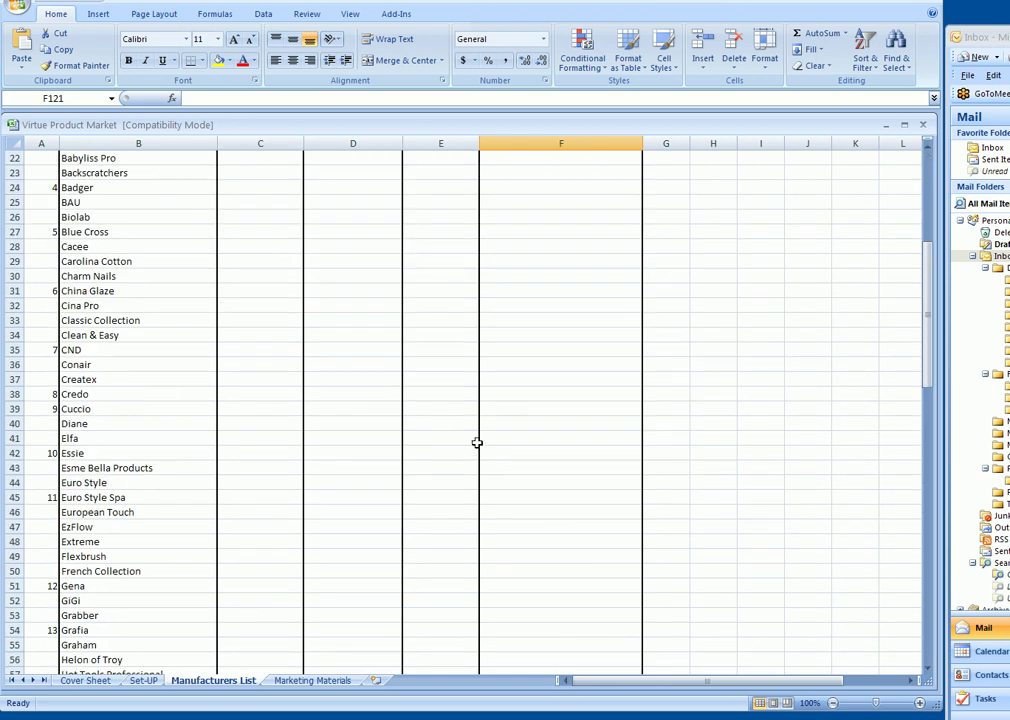
{"action": "scroll", "coordinate": [300, 440], "scroll_direction": "up", "scroll_amount": 7}
{"action": "scroll", "coordinate": [131, 397], "scroll_direction": "down", "scroll_amount": 4}
{"action": "scroll", "coordinate": [125, 405], "scroll_direction": "down", "scroll_amount": 20}
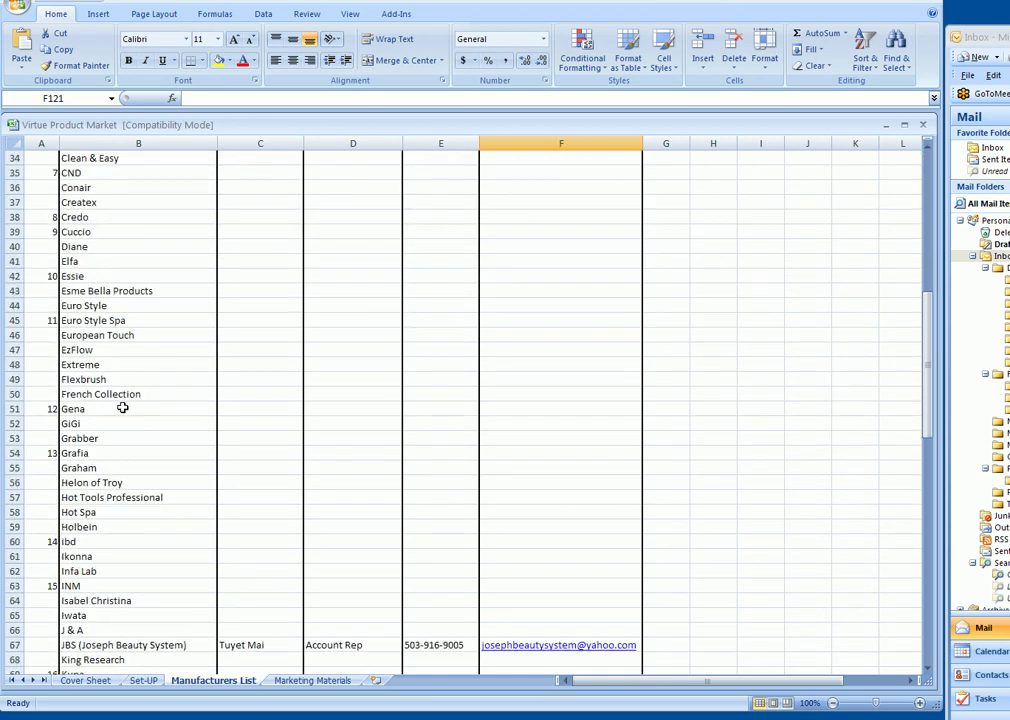
{"action": "scroll", "coordinate": [115, 416], "scroll_direction": "down", "scroll_amount": 4}
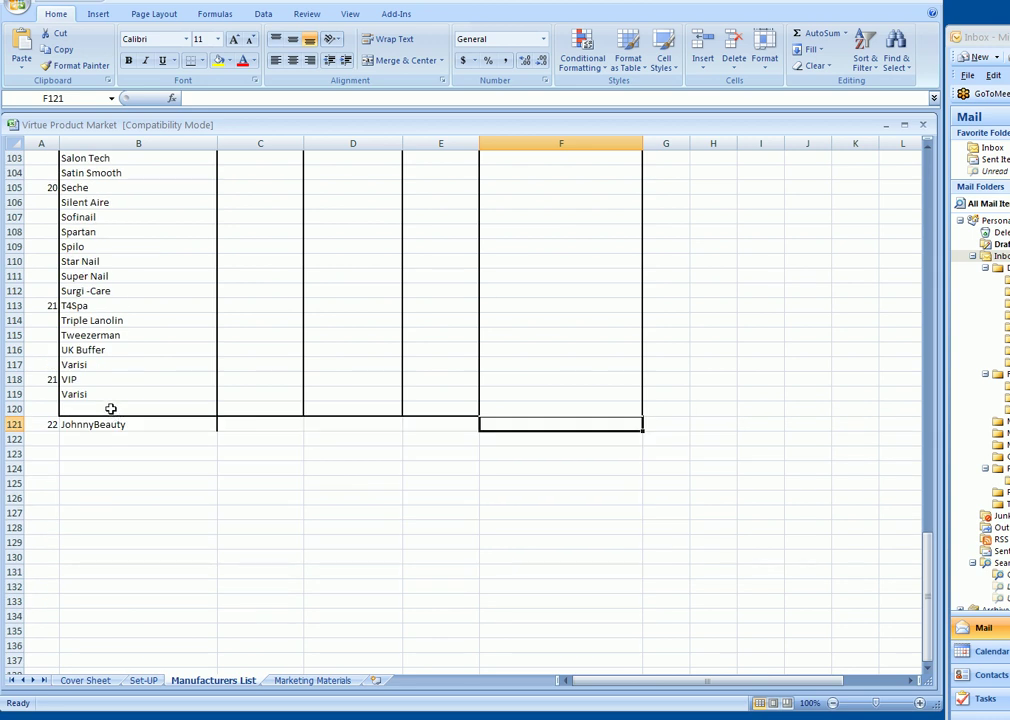
{"action": "scroll", "coordinate": [110, 409], "scroll_direction": "up", "scroll_amount": 20}
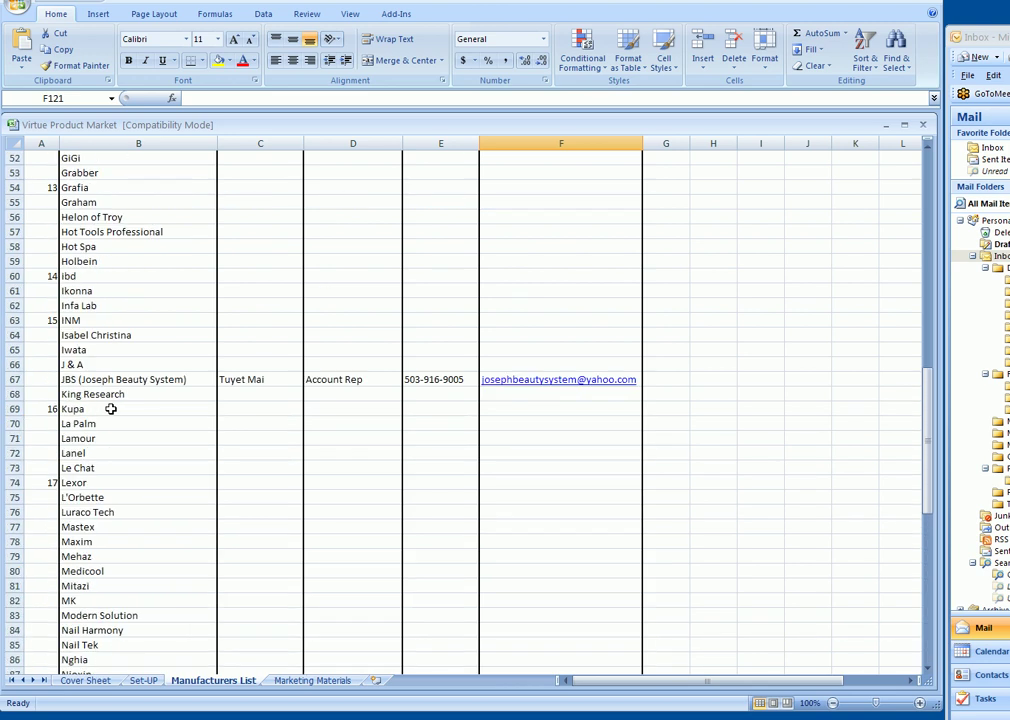
{"action": "scroll", "coordinate": [110, 409], "scroll_direction": "up", "scroll_amount": 13}
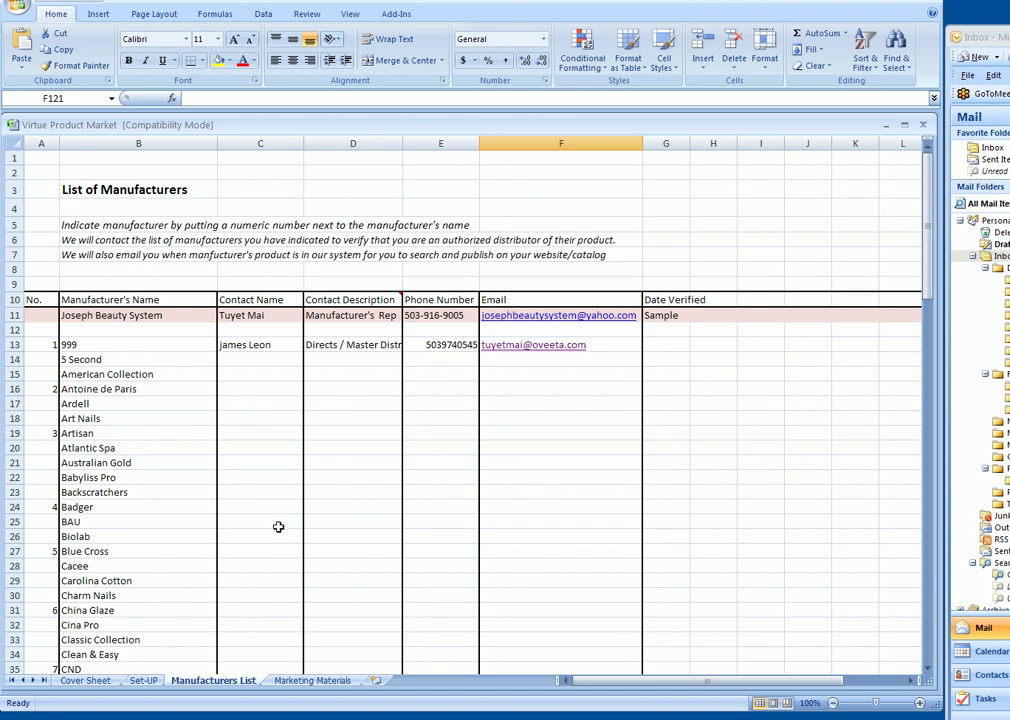
{"action": "left_click", "coordinate": [311, 681]}
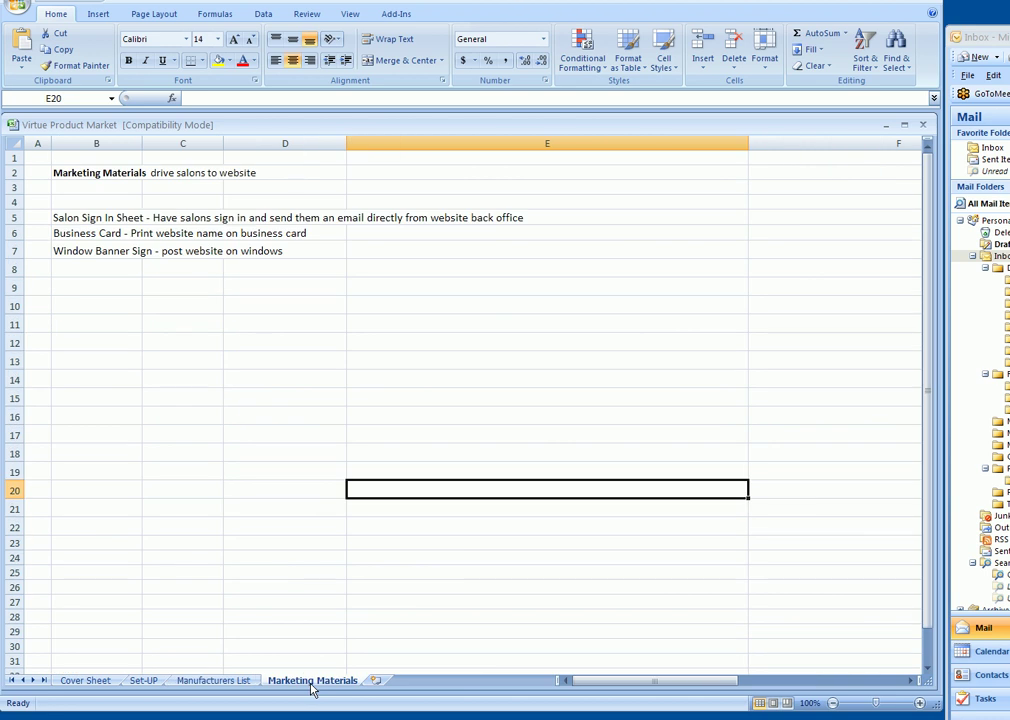